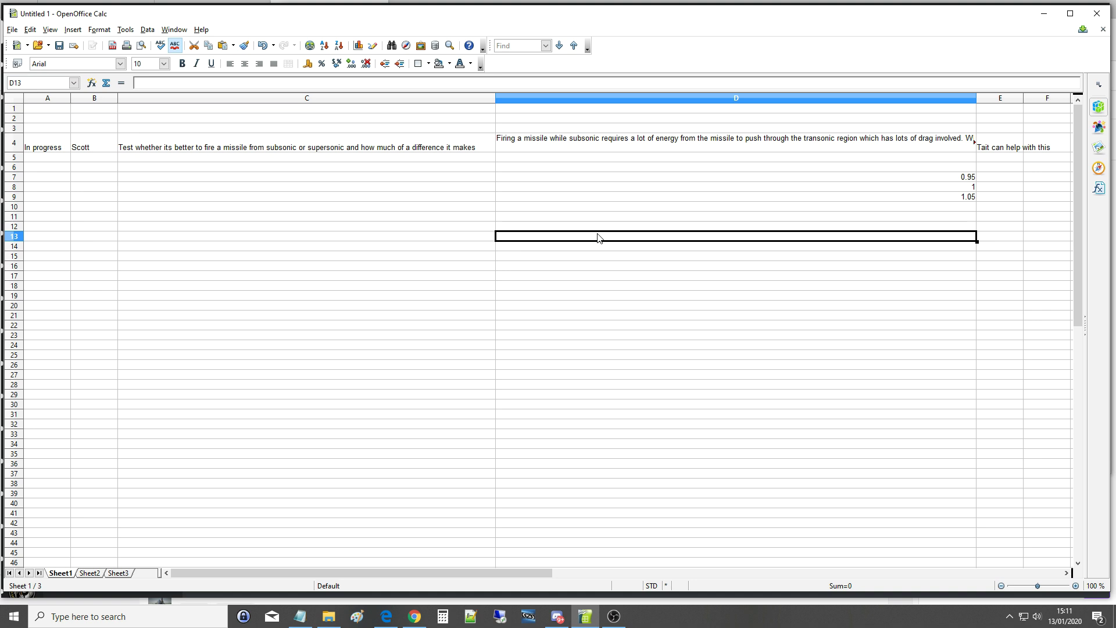
# Read the missile test request in row 4, expanding D4 to view its full description.
pyautogui.click(93, 141)
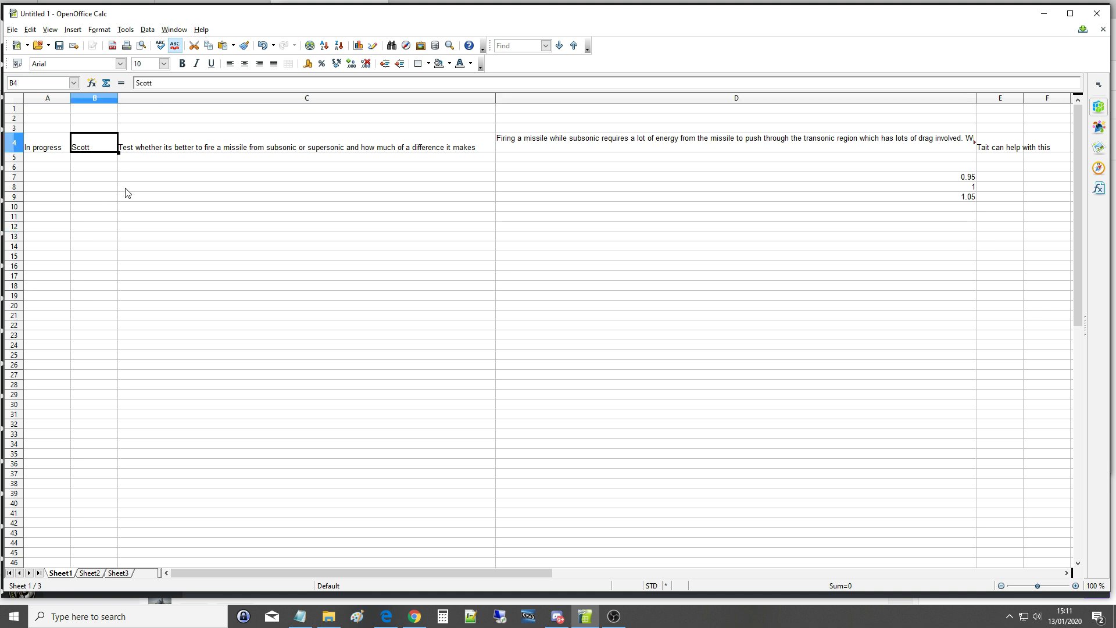
pyautogui.click(159, 149)
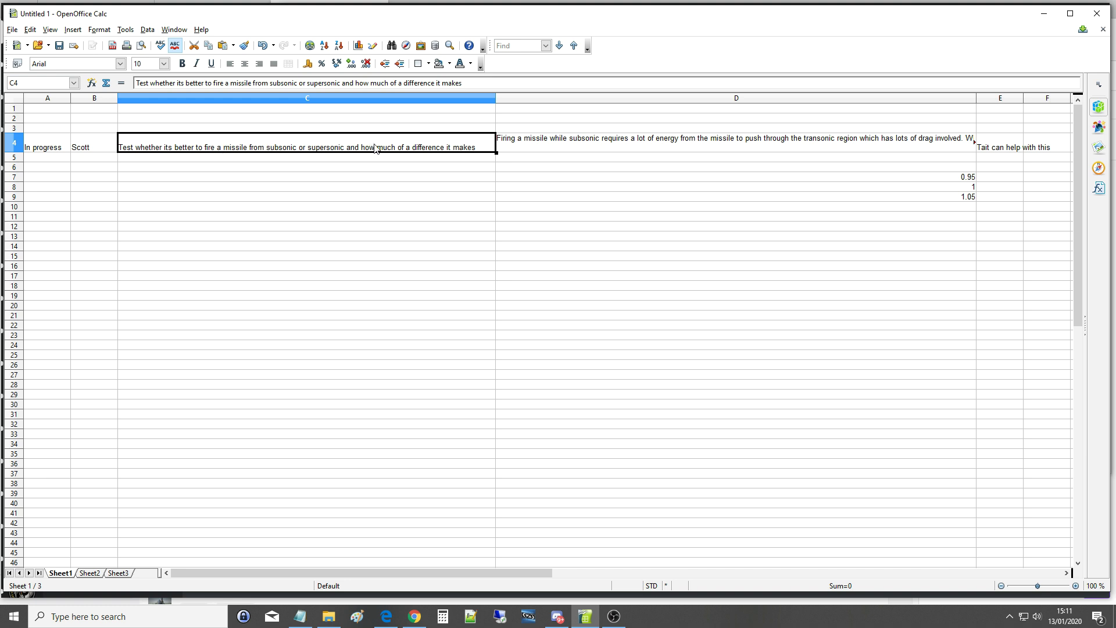
pyautogui.doubleClick(566, 140)
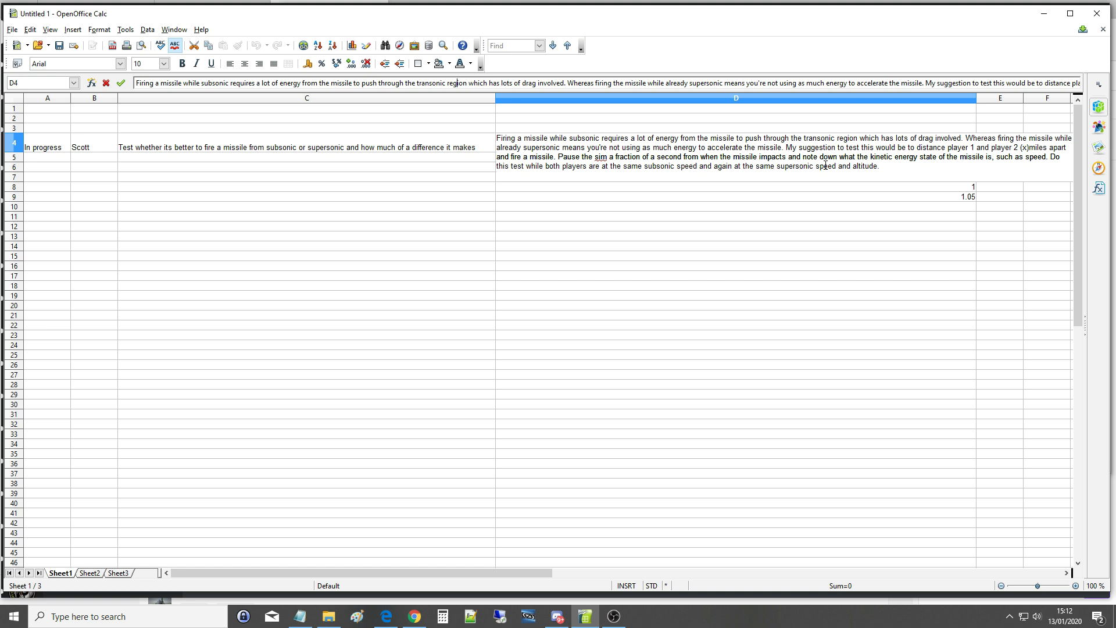
pyautogui.click(770, 216)
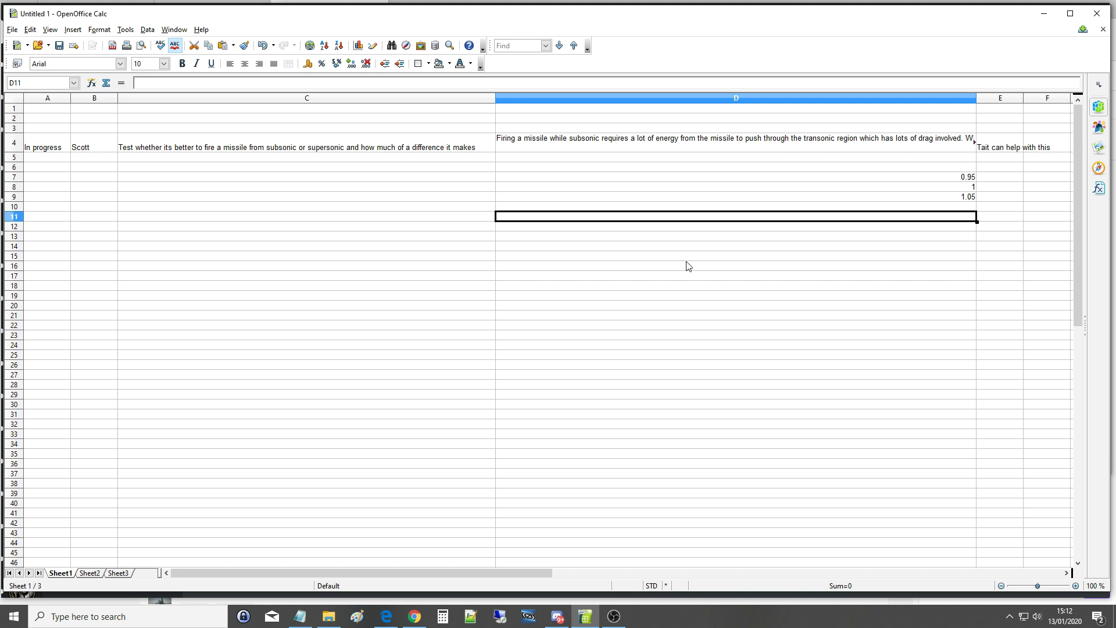
pyautogui.click(582, 149)
pyautogui.click(720, 83)
pyautogui.click(639, 297)
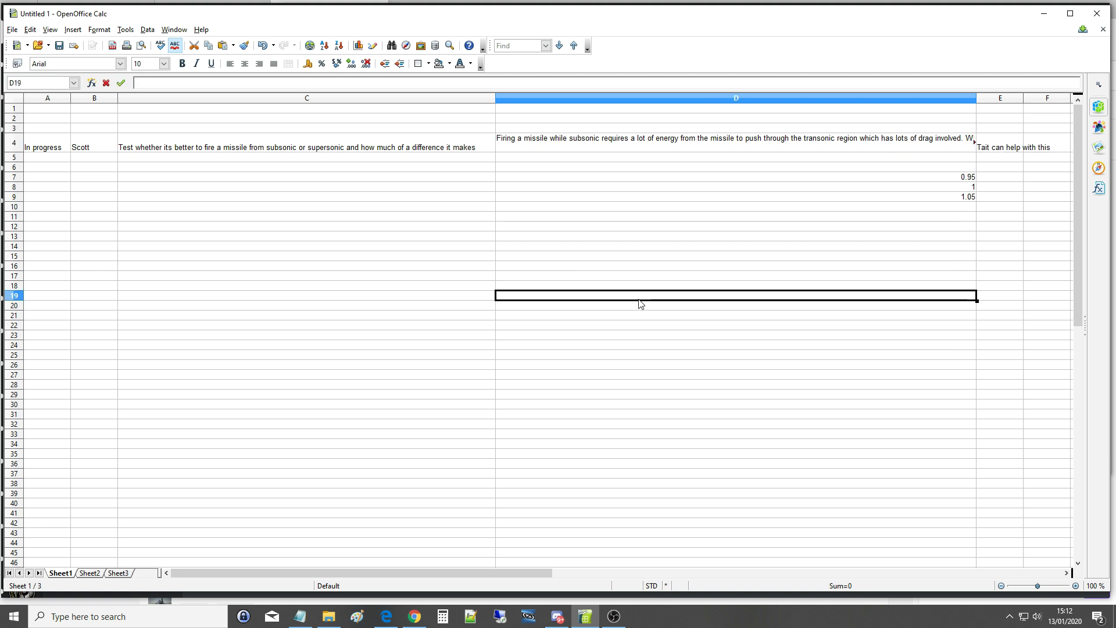
pyautogui.click(516, 267)
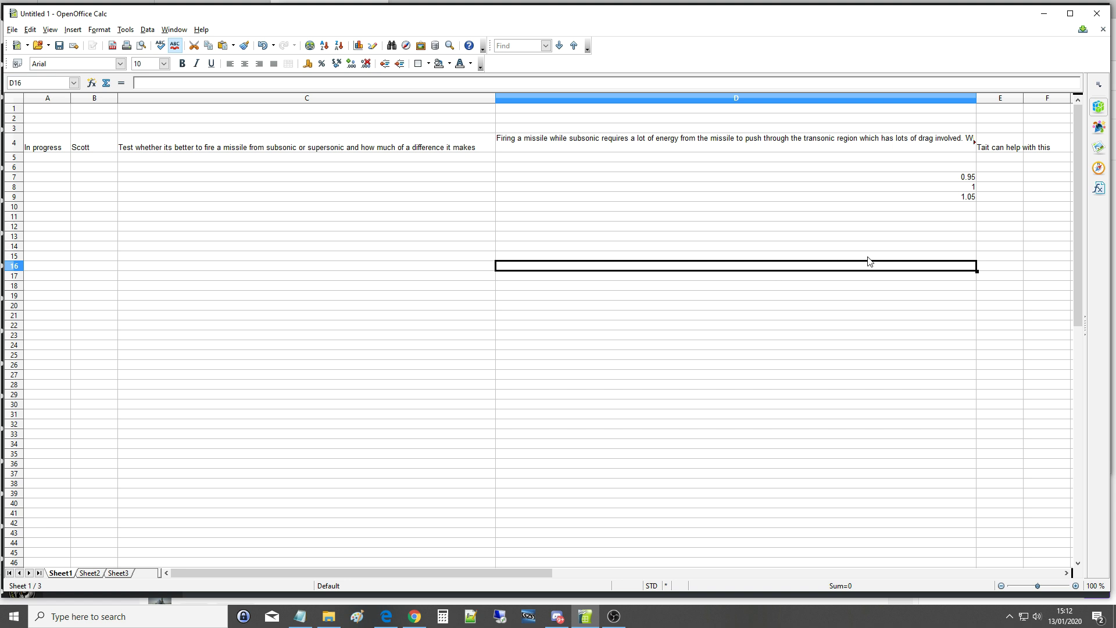
# Review the three test launch speeds in D7:D9 against the description in D4.
pyautogui.click(967, 177)
pyautogui.click(962, 189)
pyautogui.click(962, 200)
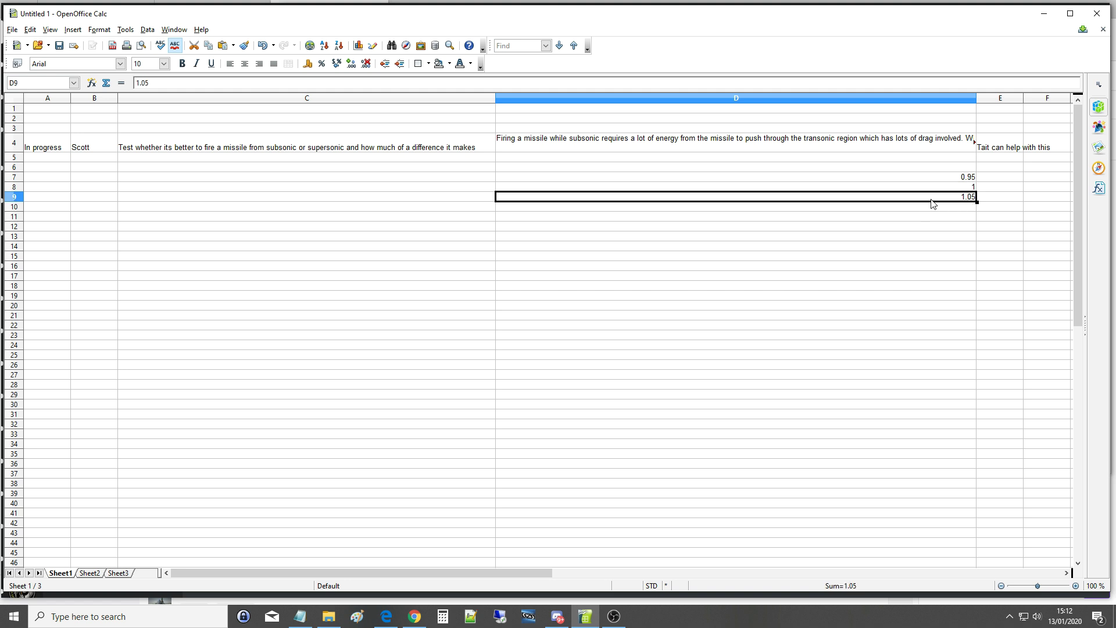
pyautogui.click(970, 177)
pyautogui.click(970, 188)
pyautogui.click(968, 197)
pyautogui.click(963, 188)
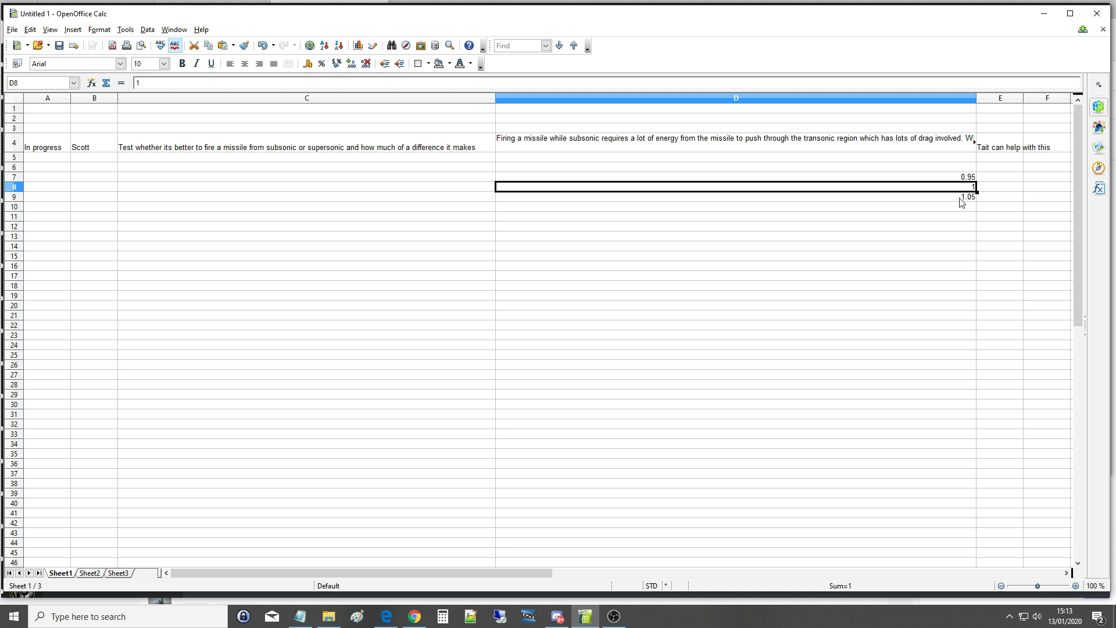
pyautogui.click(961, 200)
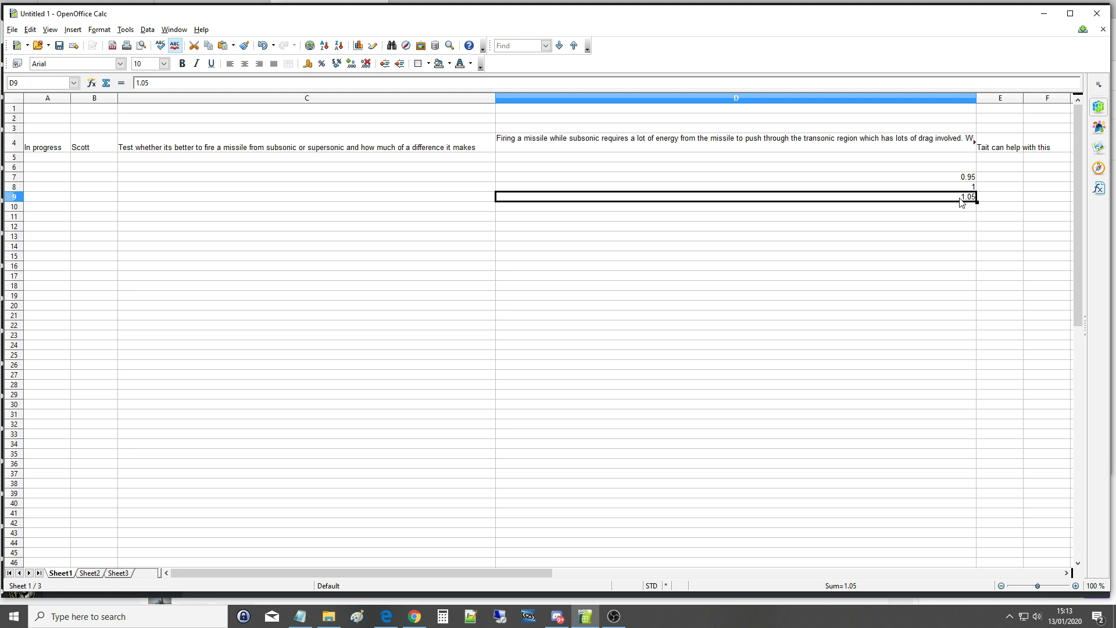
pyautogui.click(644, 147)
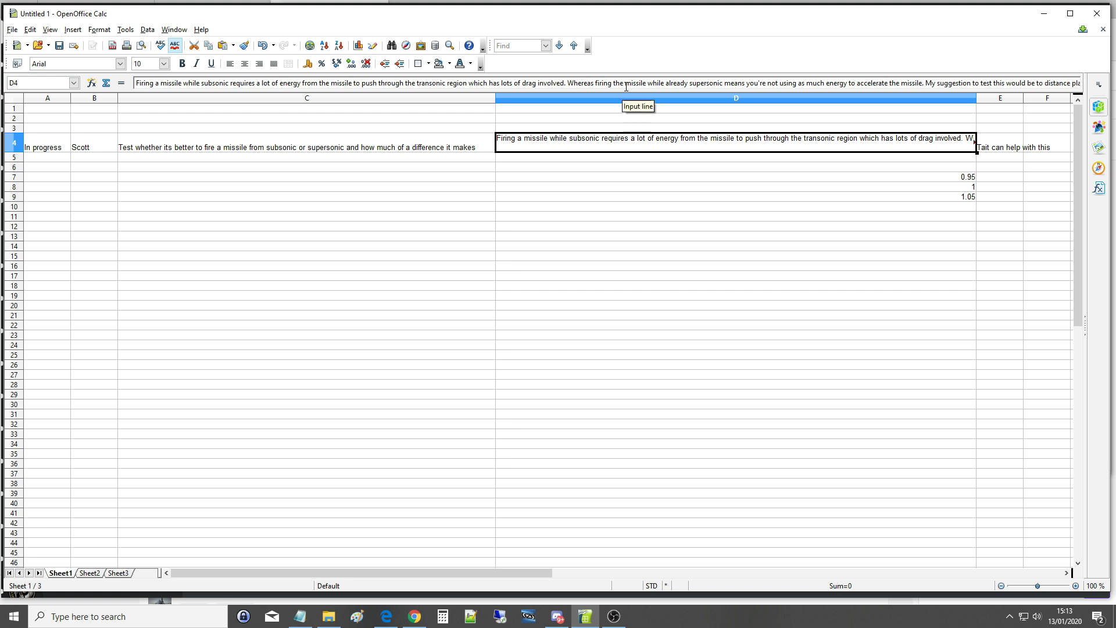
pyautogui.click(972, 187)
pyautogui.click(969, 197)
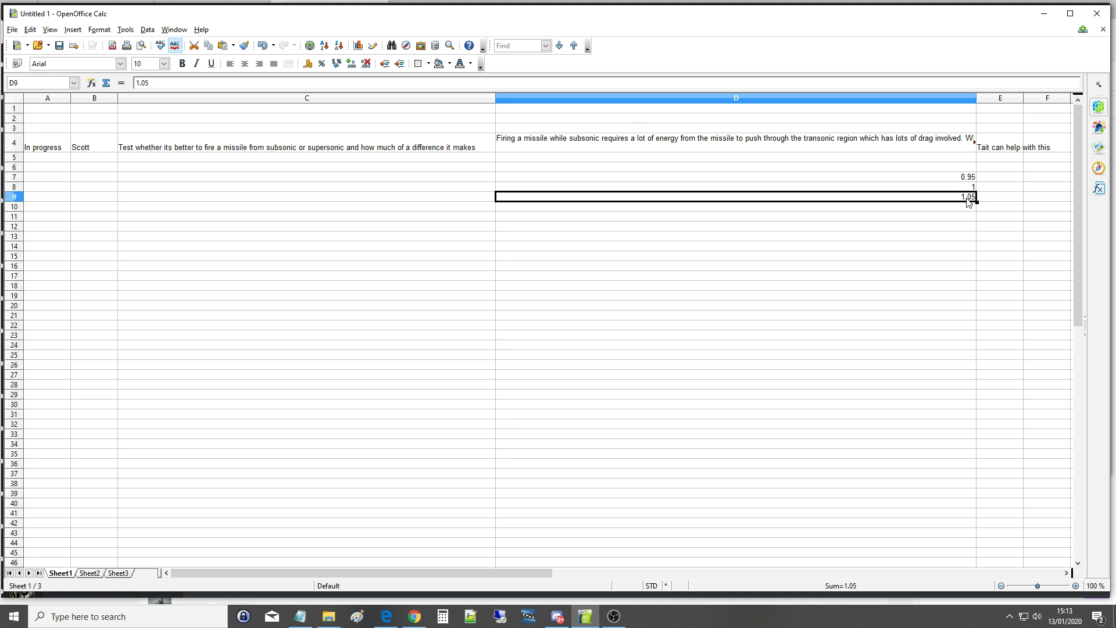
pyautogui.click(969, 186)
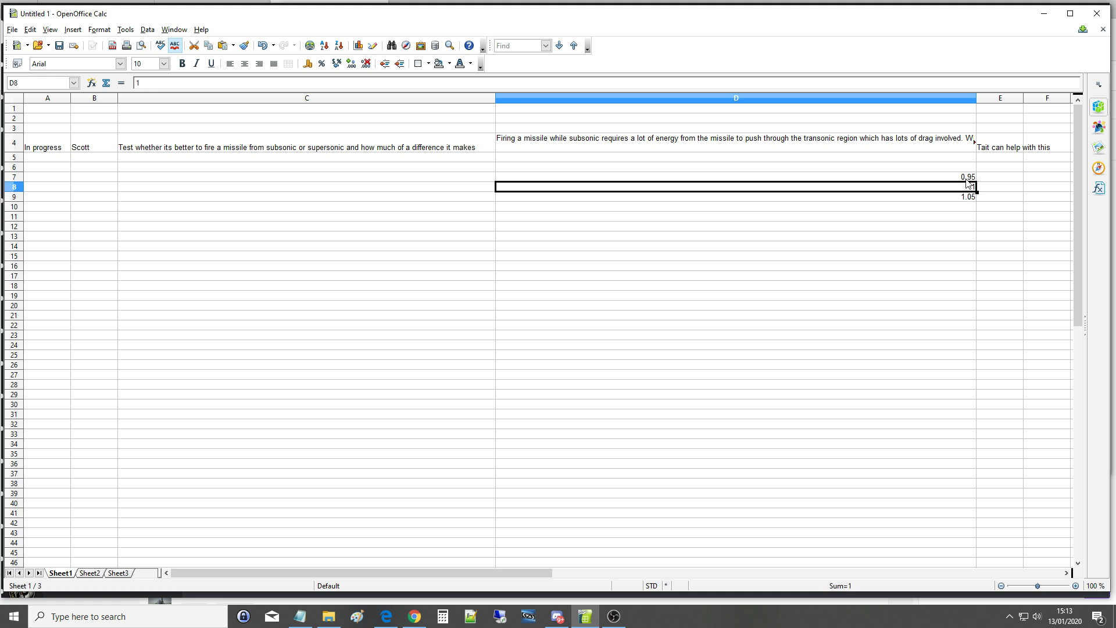
pyautogui.click(965, 197)
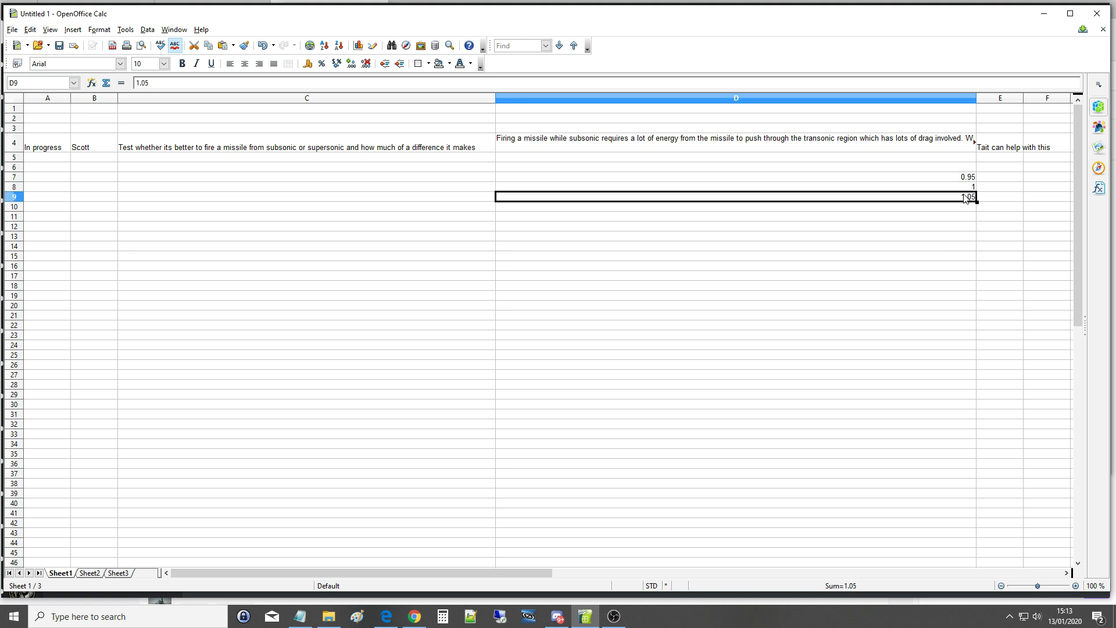
pyautogui.click(968, 187)
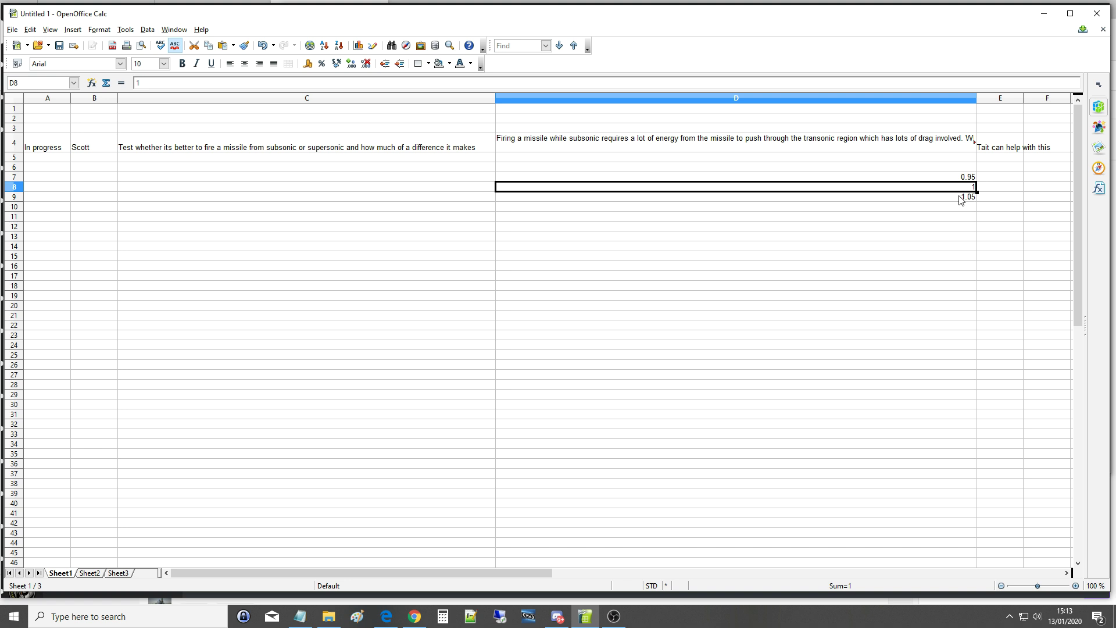
pyautogui.moveTo(961, 200); pyautogui.dragTo(965, 186)
pyautogui.press('Up')
pyautogui.press('Down')
pyautogui.press('Down')
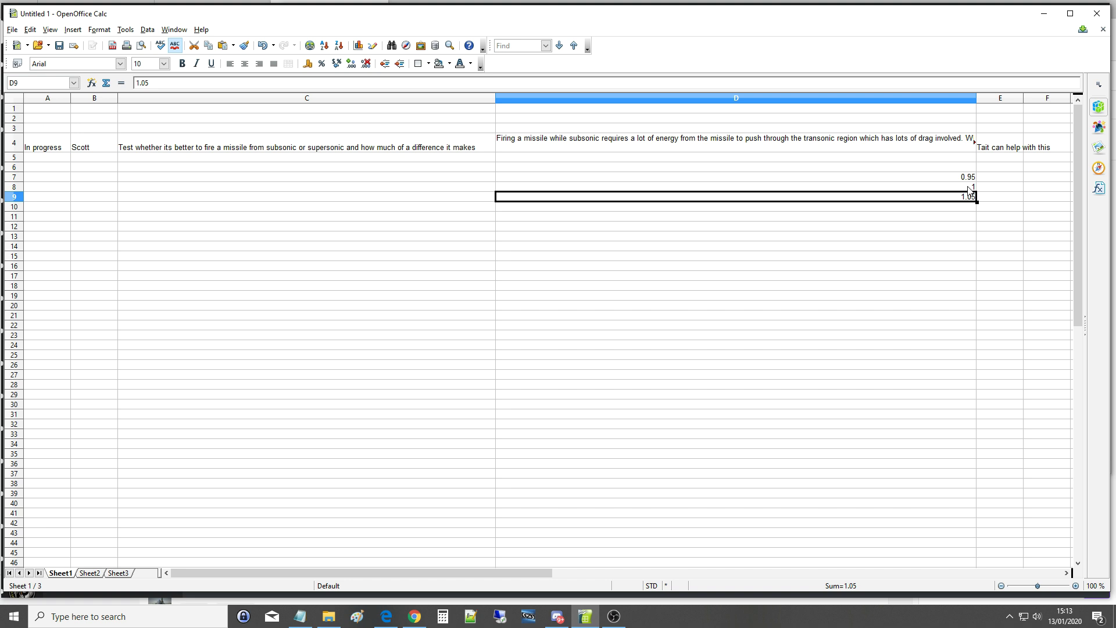
pyautogui.click(679, 144)
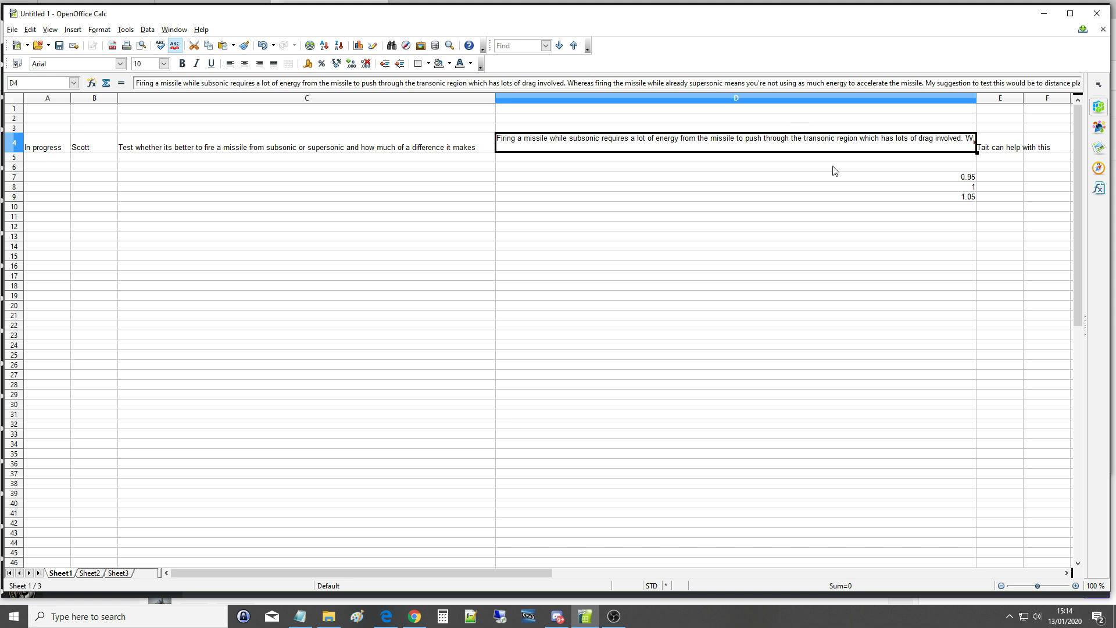
# Enter the sample values 3, 8 and 9 in E7:E9 beside the launch speeds.
pyautogui.click(969, 176)
pyautogui.click(980, 180)
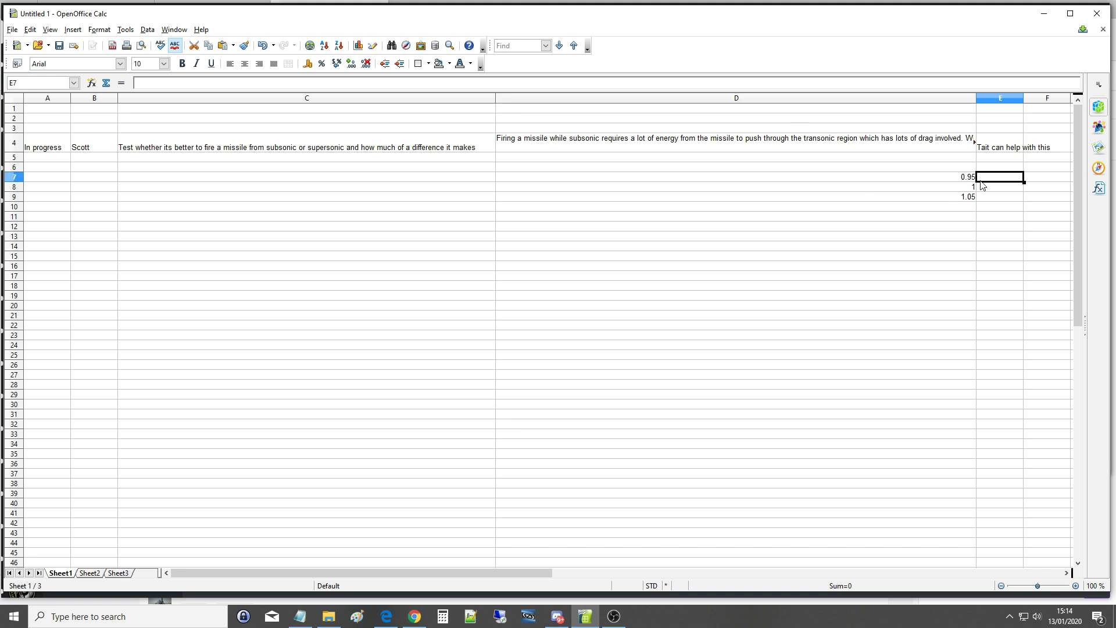
pyautogui.write('3')
pyautogui.press('Return')
pyautogui.write('8')
pyautogui.press('Return')
pyautogui.click(1013, 207)
pyautogui.click(1004, 197)
pyautogui.write('9')
pyautogui.click(976, 227)
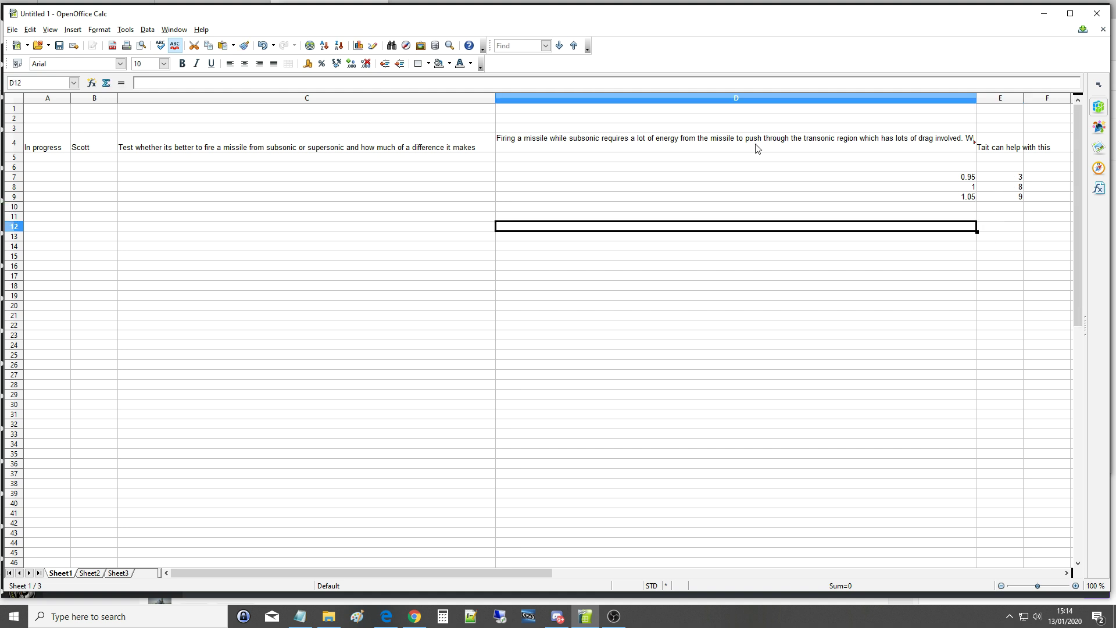
# Change the sample value in E7 to 7 and check the full description in D4 again.
pyautogui.click(756, 148)
pyautogui.click(1009, 178)
pyautogui.write('7')
pyautogui.click(1011, 190)
pyautogui.click(1009, 199)
pyautogui.click(1002, 220)
pyautogui.click(1012, 198)
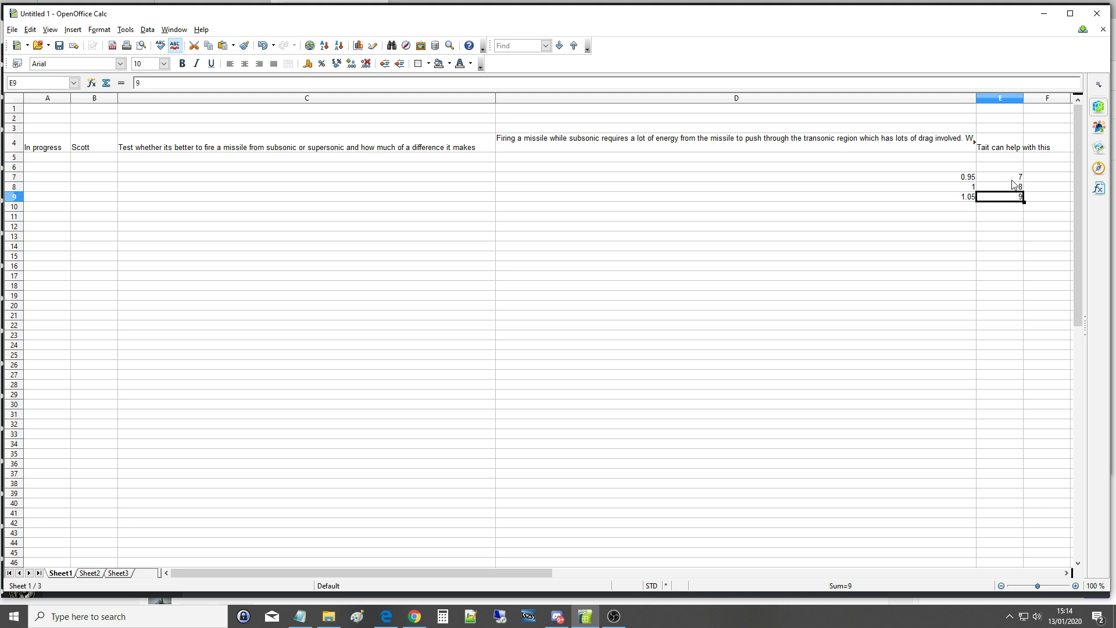
pyautogui.click(799, 148)
pyautogui.doubleClick(668, 137)
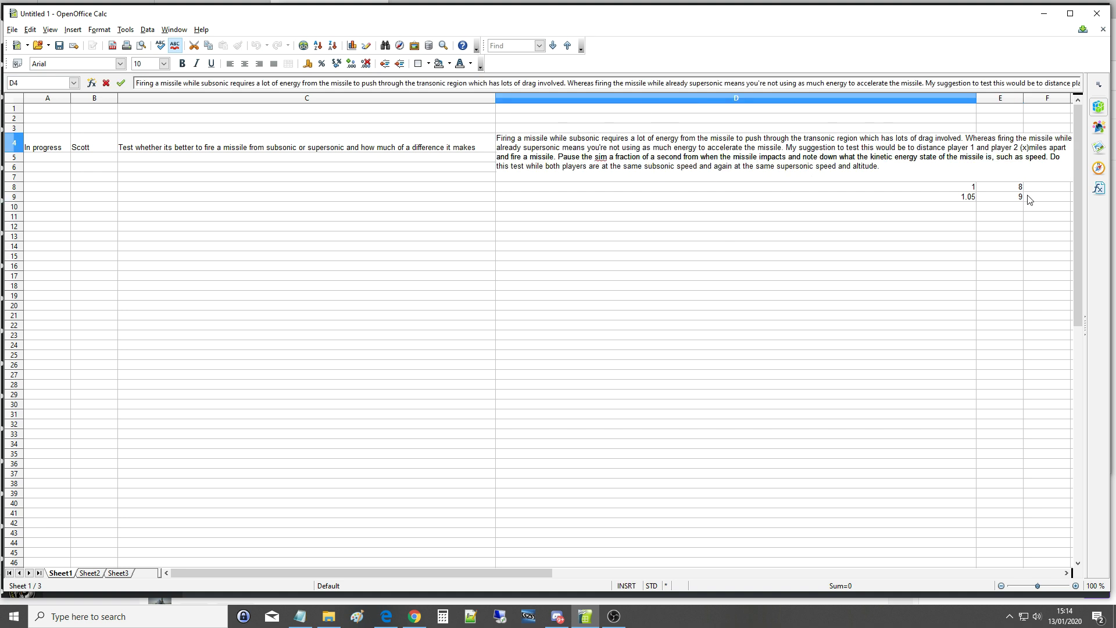
pyautogui.click(994, 238)
# Clear the sample values from E7:E9.
pyautogui.click(1012, 177)
pyautogui.press('Delete')
pyautogui.press('Down')
pyautogui.press('Delete')
pyautogui.press('Down')
pyautogui.press('Delete')
pyautogui.click(912, 218)
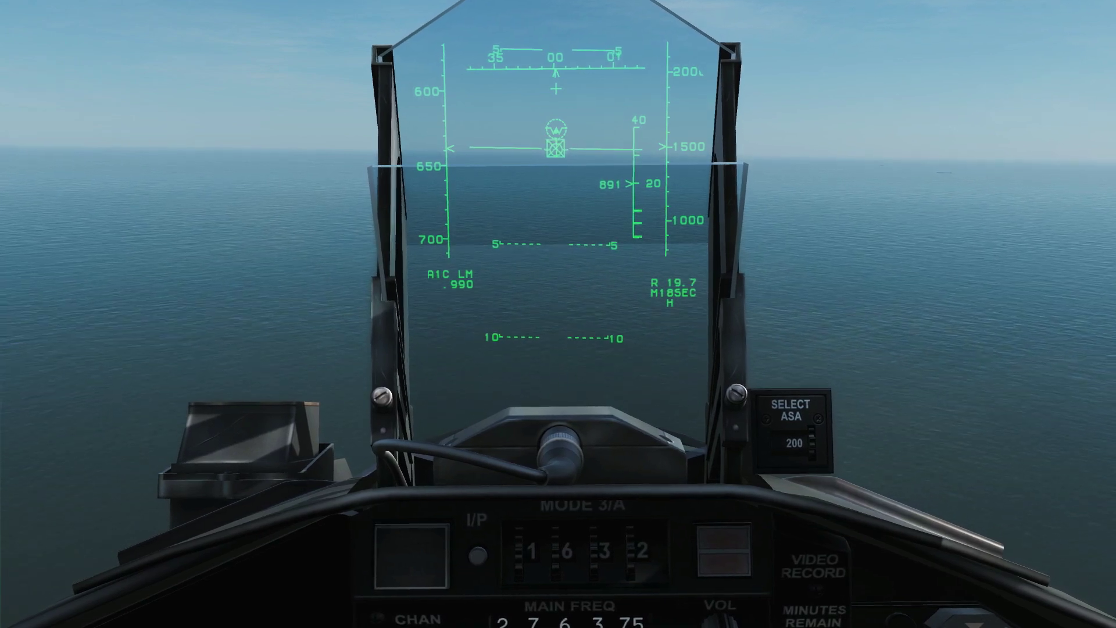
pyautogui.press('space')
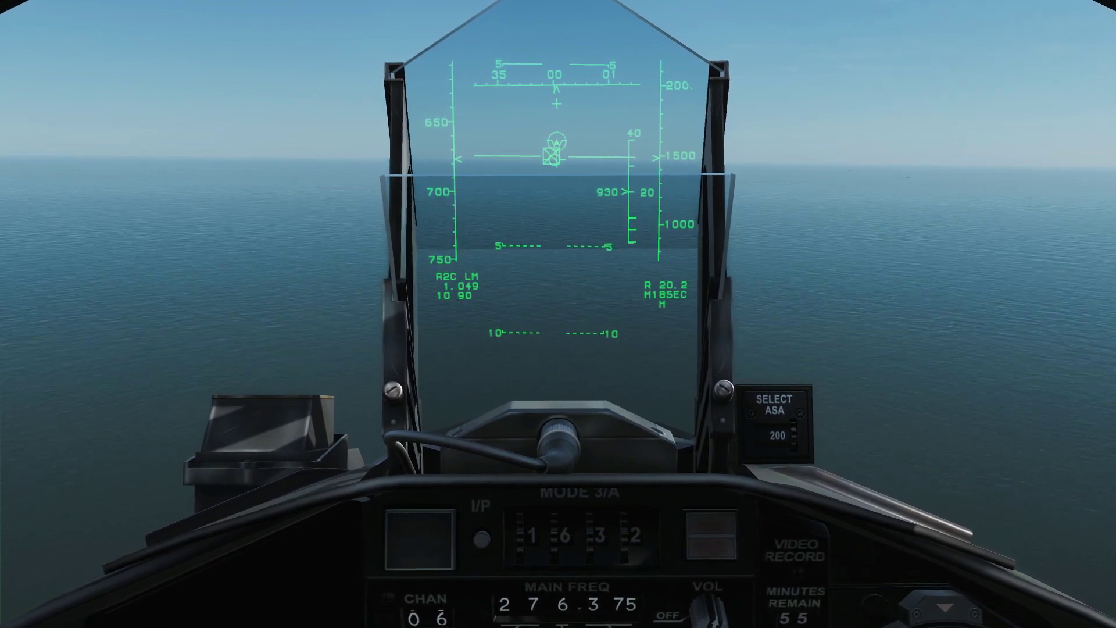
pyautogui.press('space')
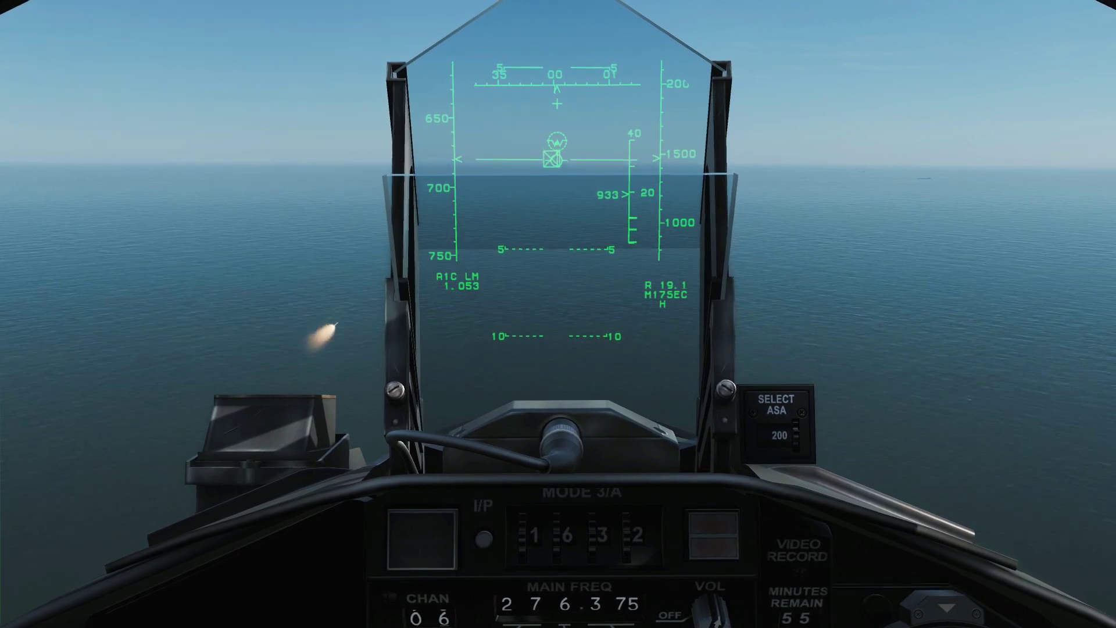
pyautogui.press('F6')
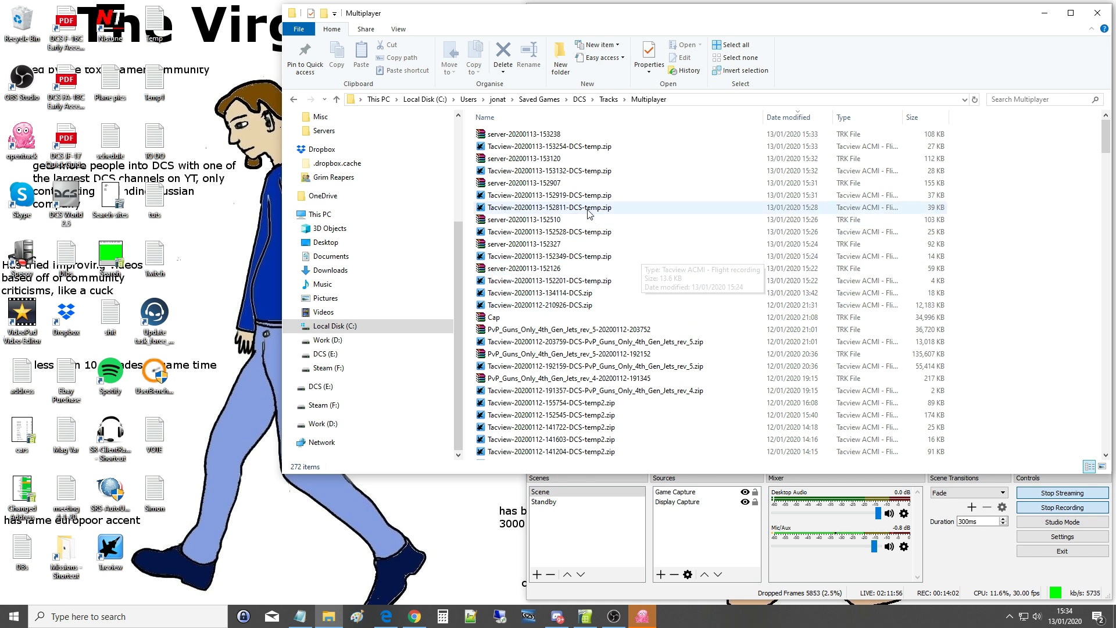
pyautogui.doubleClick(565, 197)
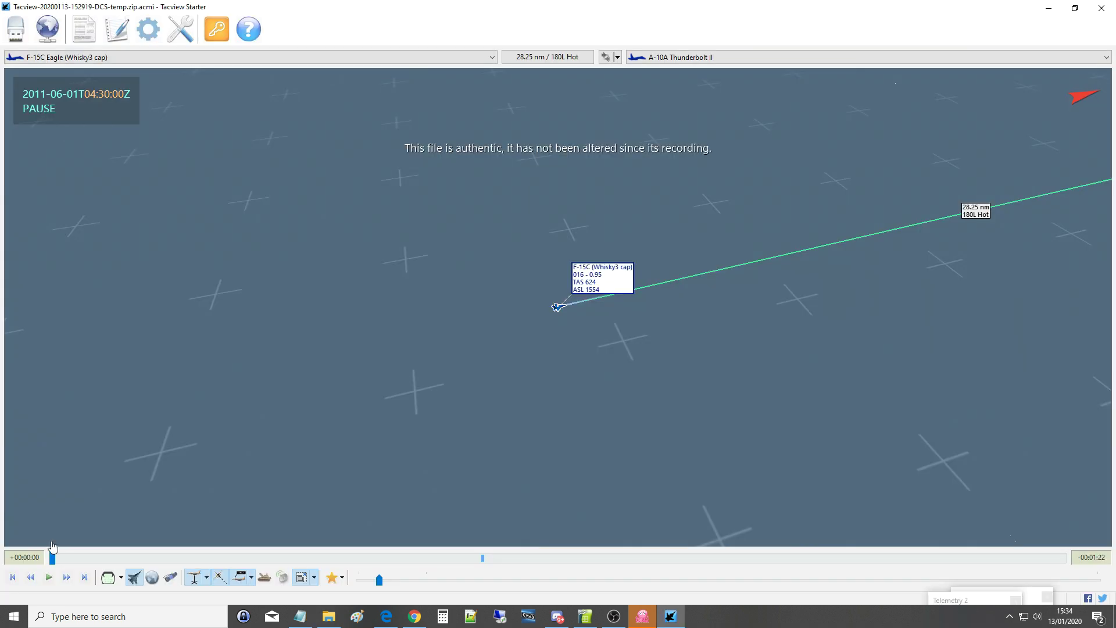
pyautogui.moveTo(56, 559); pyautogui.dragTo(615, 543)
pyautogui.click(665, 287)
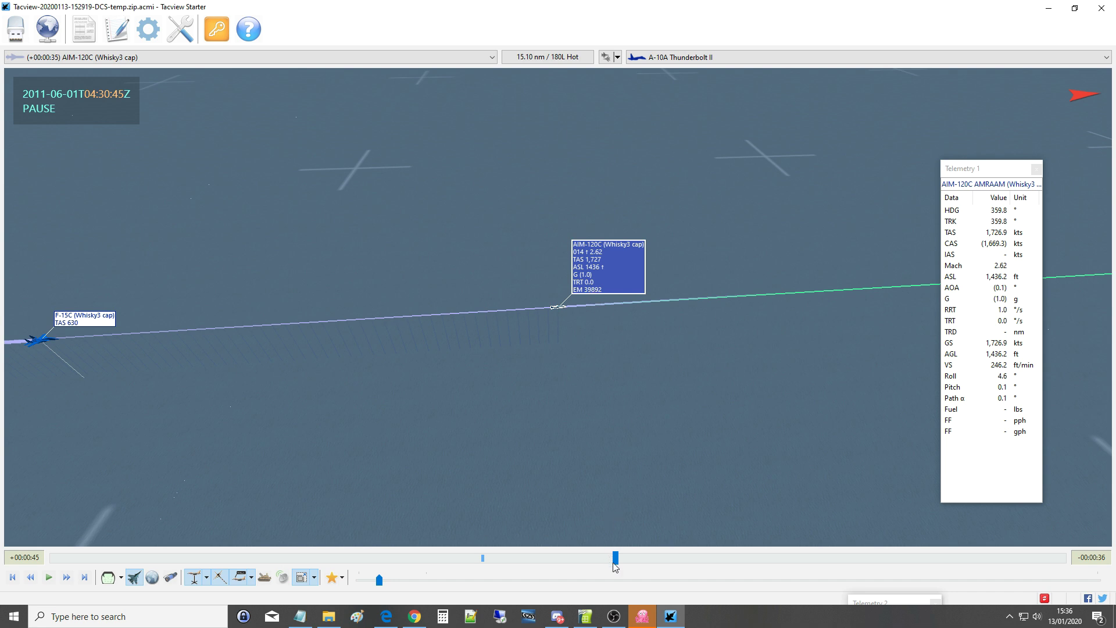
pyautogui.moveTo(615, 557); pyautogui.dragTo(596, 558)
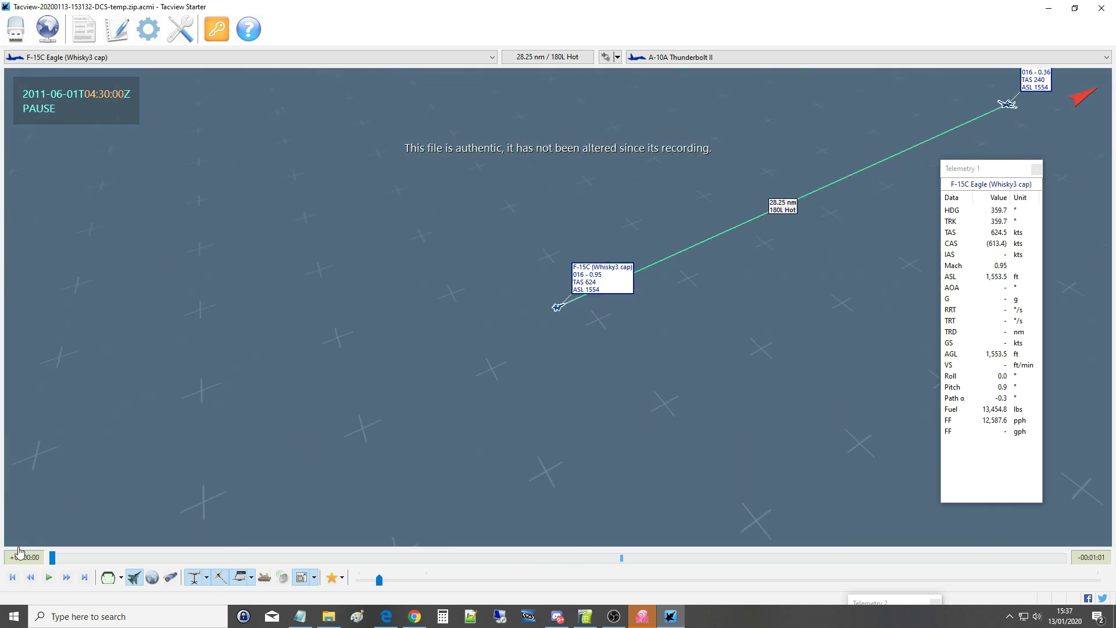
pyautogui.moveTo(52, 557); pyautogui.dragTo(97, 567)
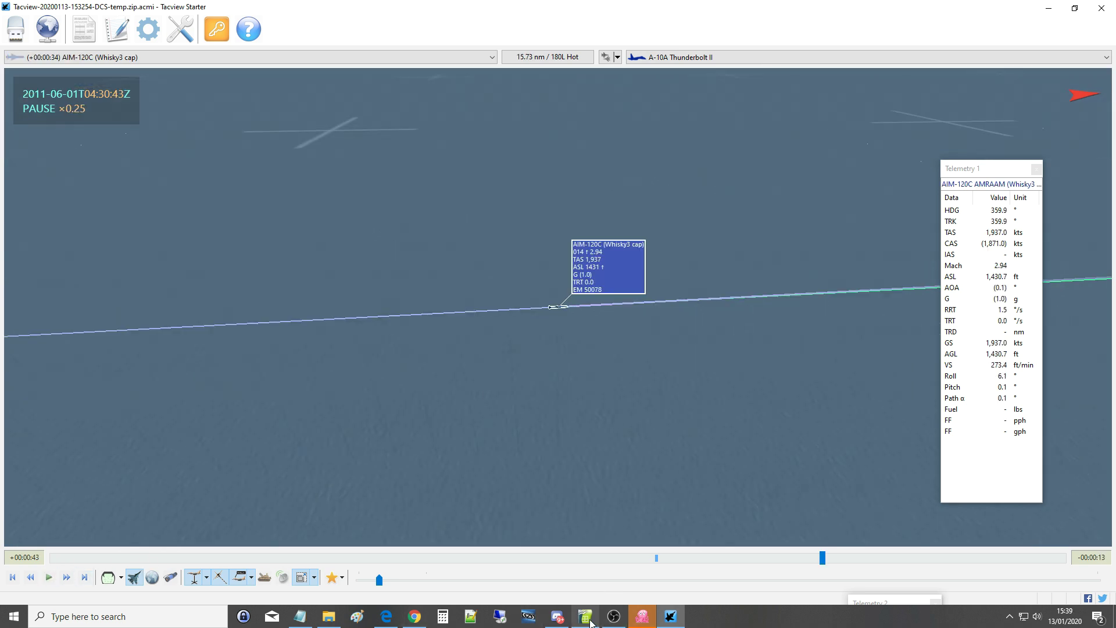
# Switch to OpenOffice Calc and compare the launch speeds in D7:D9 with the recorded results in E7:E9.
pyautogui.click(585, 616)
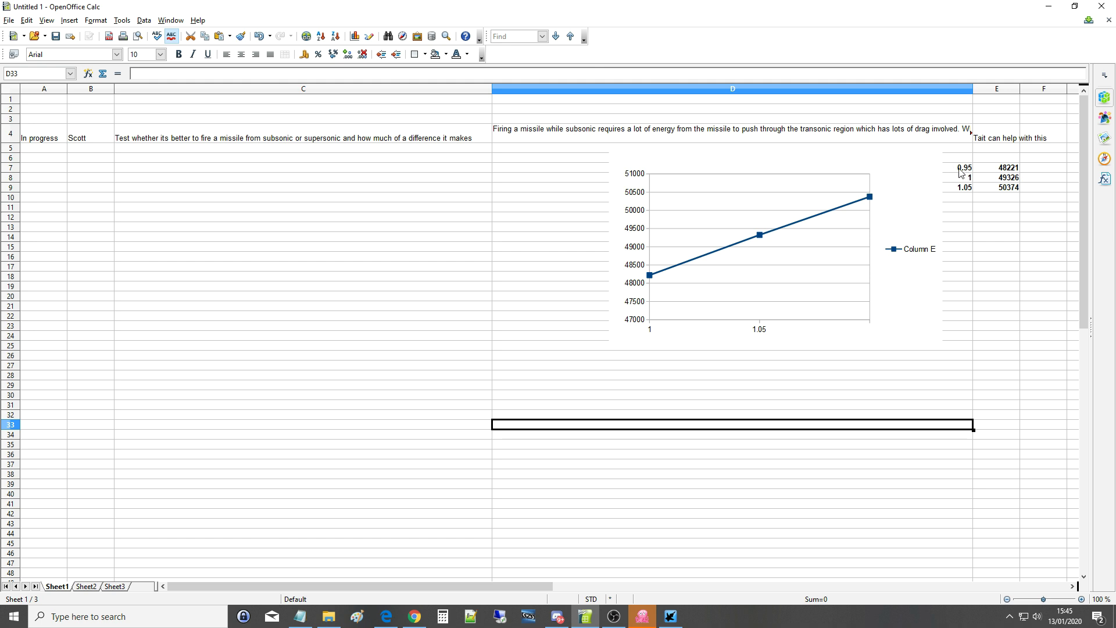
pyautogui.click(960, 168)
pyautogui.click(966, 179)
pyautogui.click(963, 188)
pyautogui.click(997, 170)
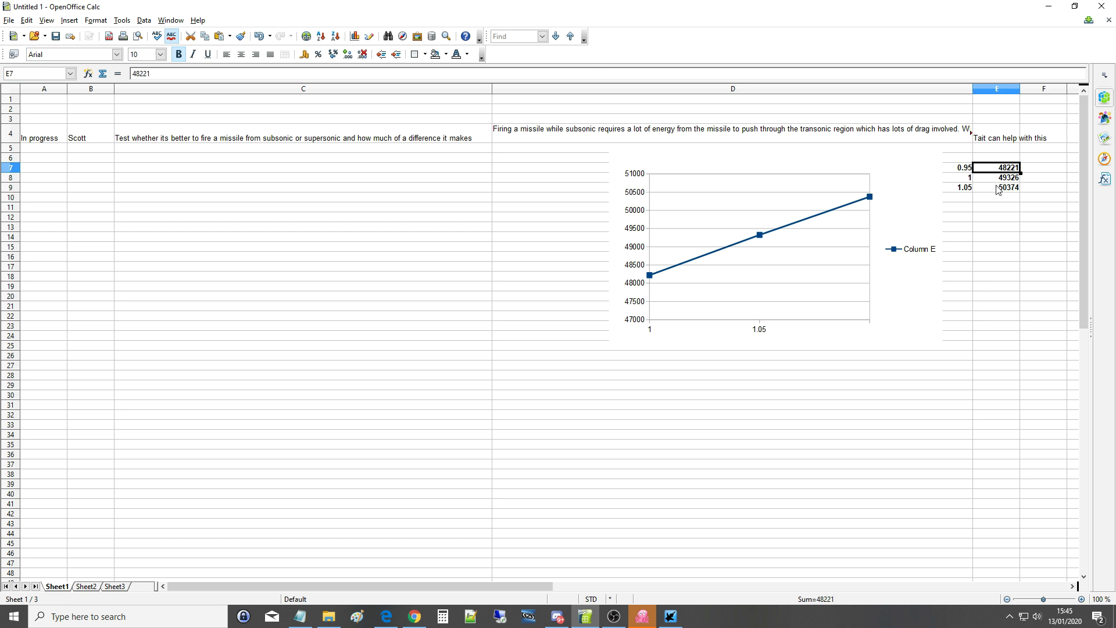
pyautogui.click(1004, 180)
pyautogui.click(1011, 191)
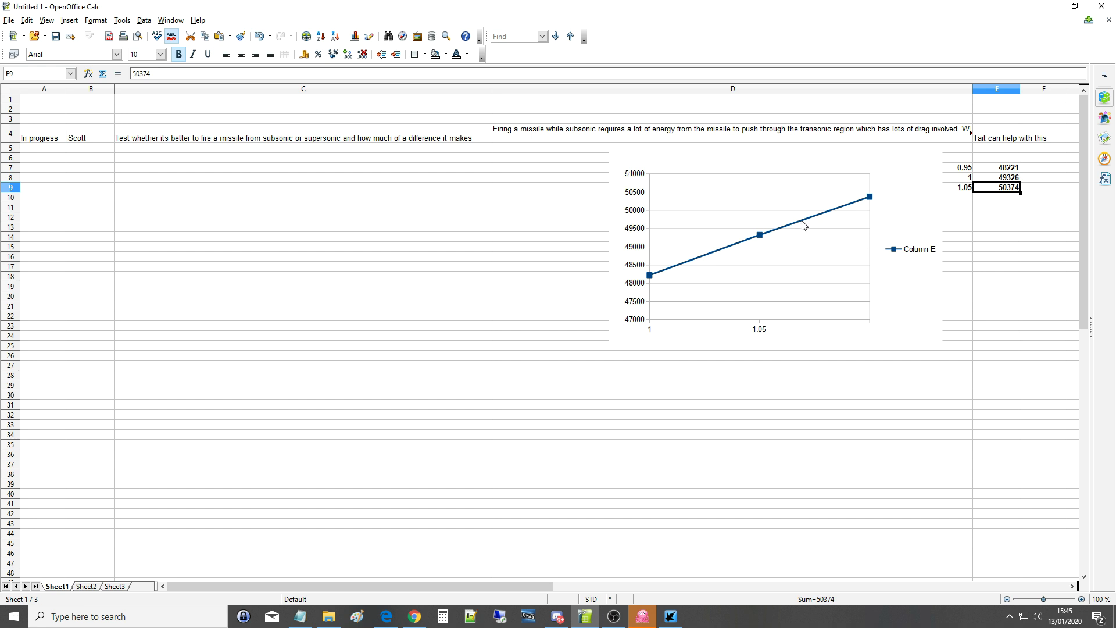
pyautogui.click(1003, 169)
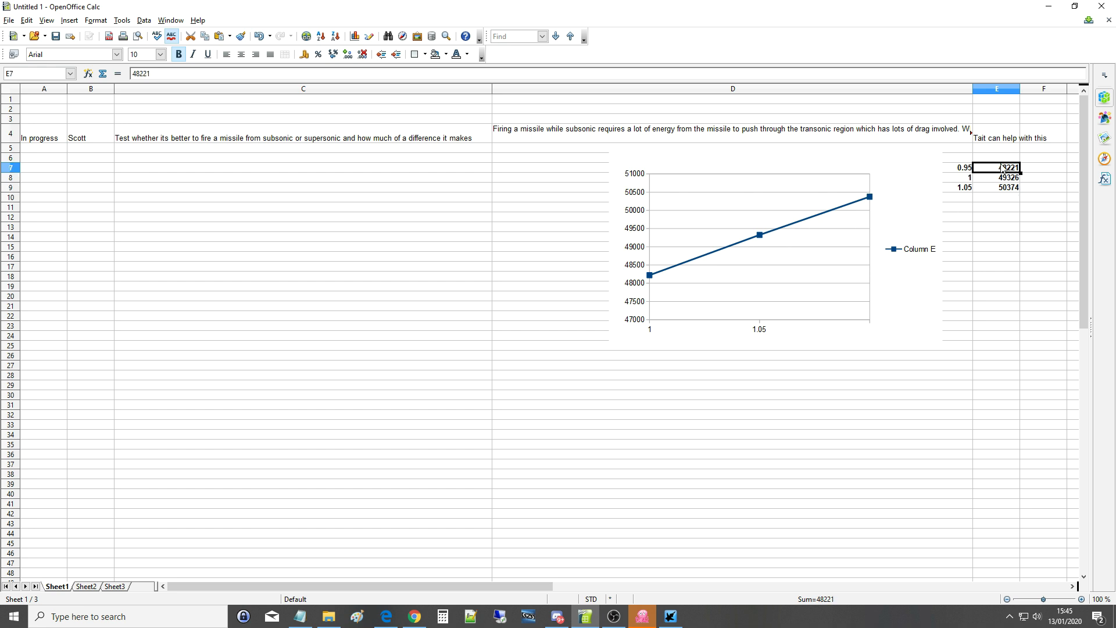
pyautogui.moveTo(965, 168); pyautogui.dragTo(965, 188)
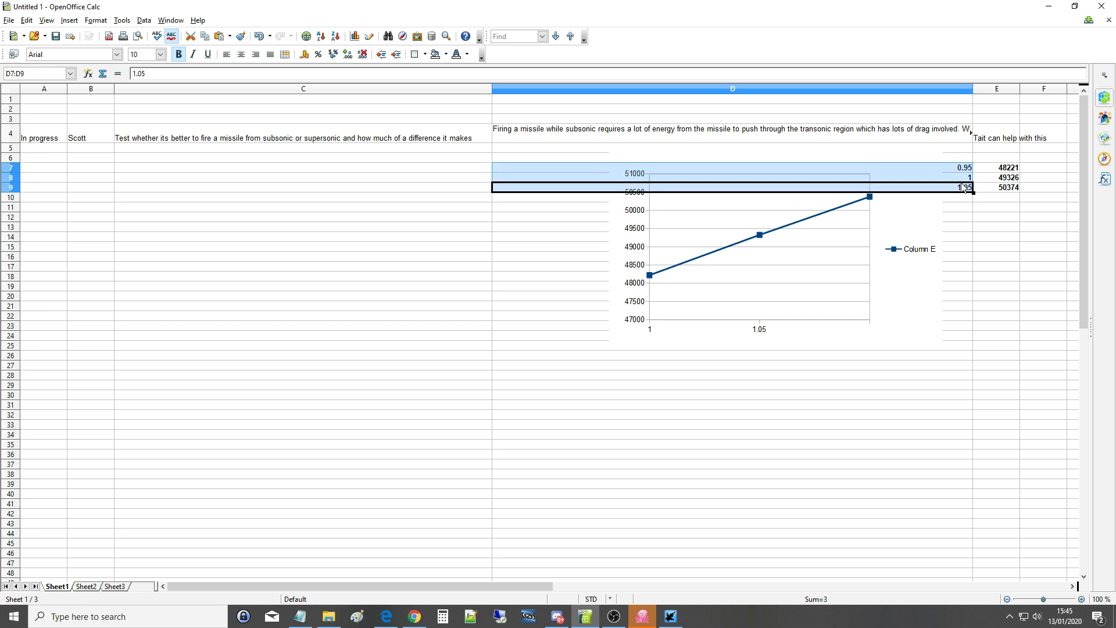
pyautogui.click(965, 187)
# Reread the full test description in D4 and check it against the results in D7:E9.
pyautogui.click(604, 138)
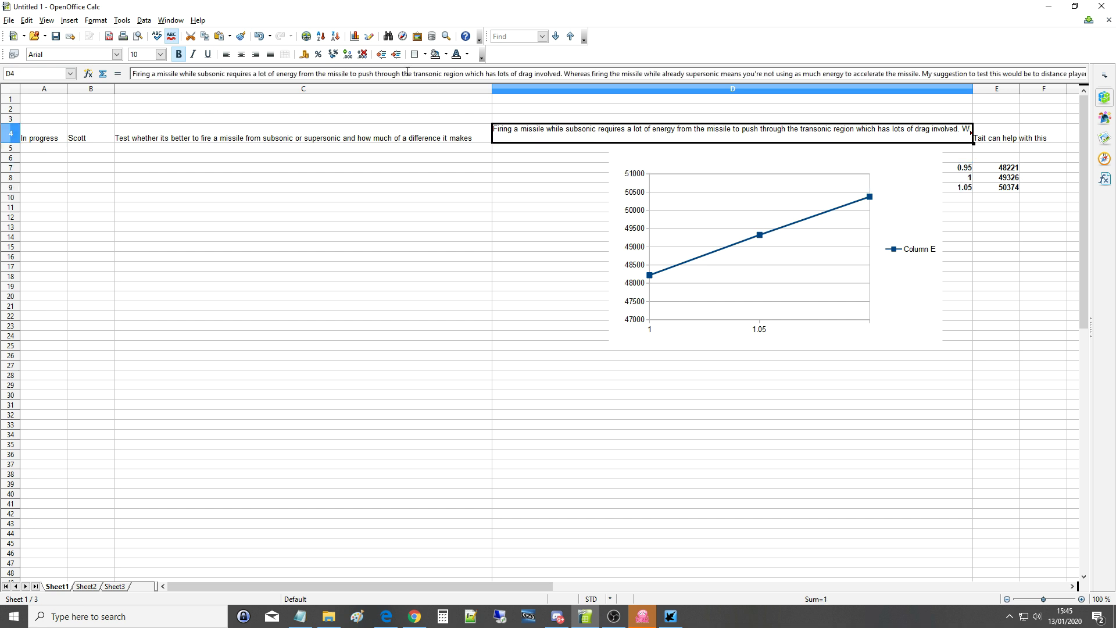
pyautogui.click(417, 74)
pyautogui.doubleClick(551, 139)
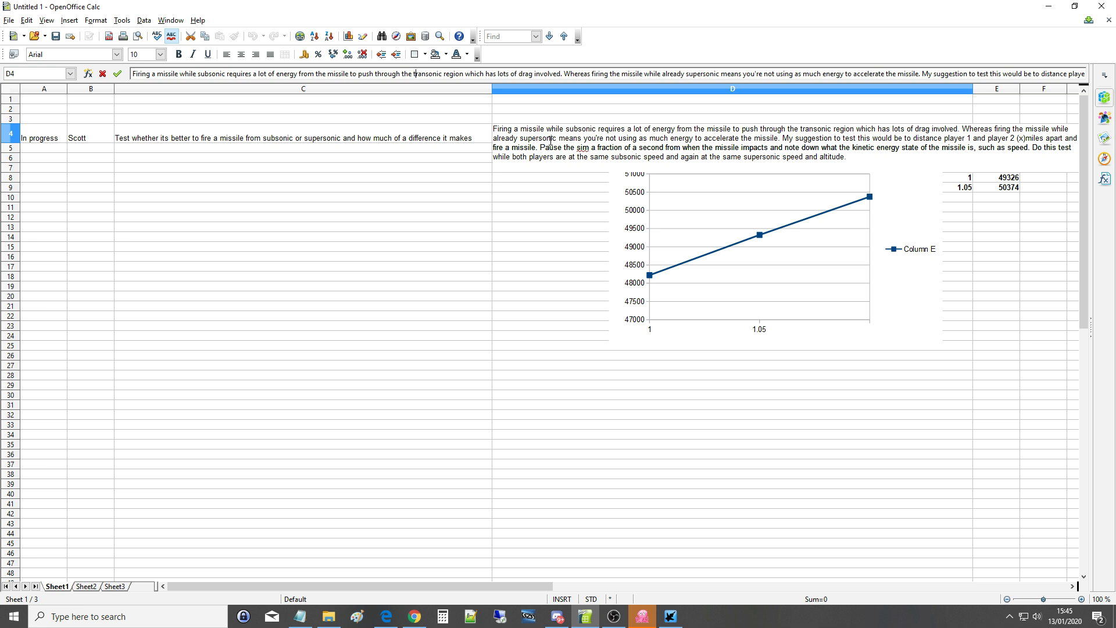
pyautogui.click(994, 188)
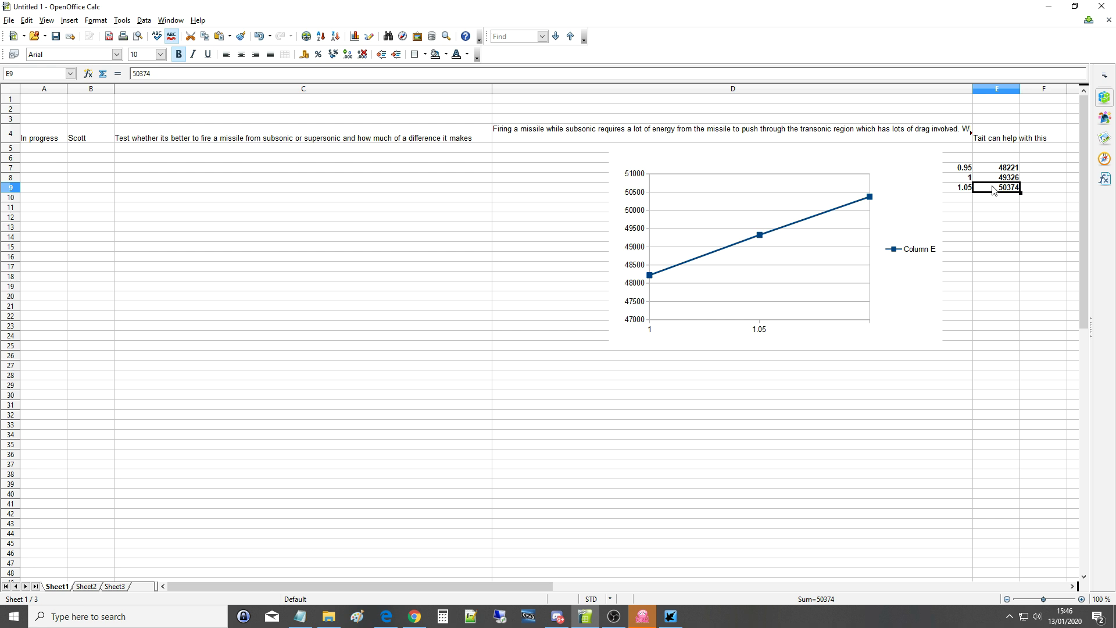
pyautogui.click(968, 168)
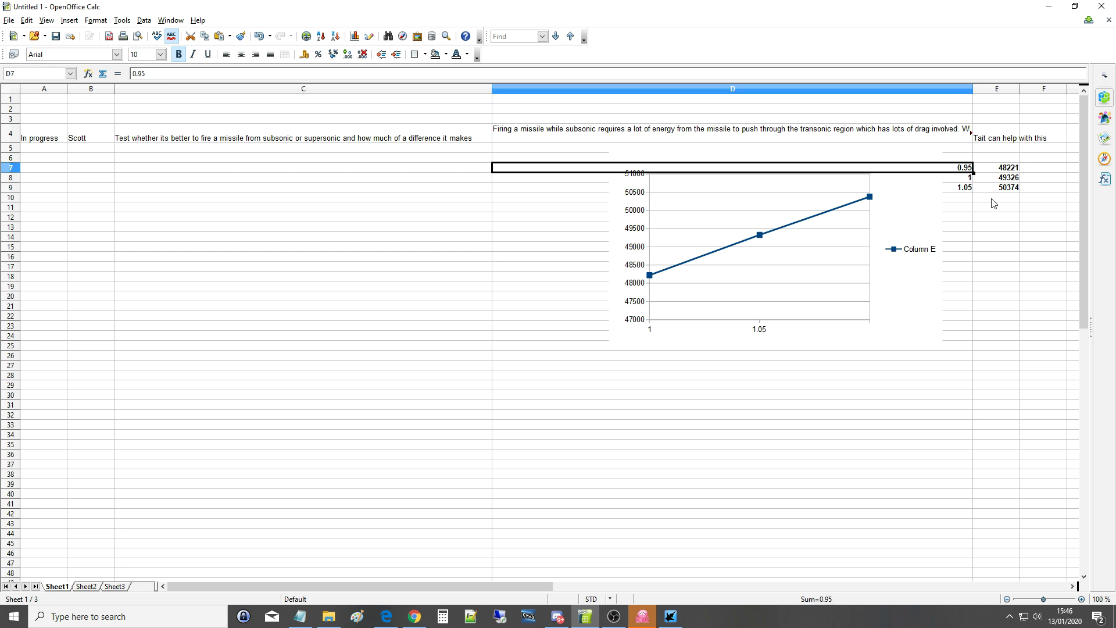
pyautogui.click(967, 179)
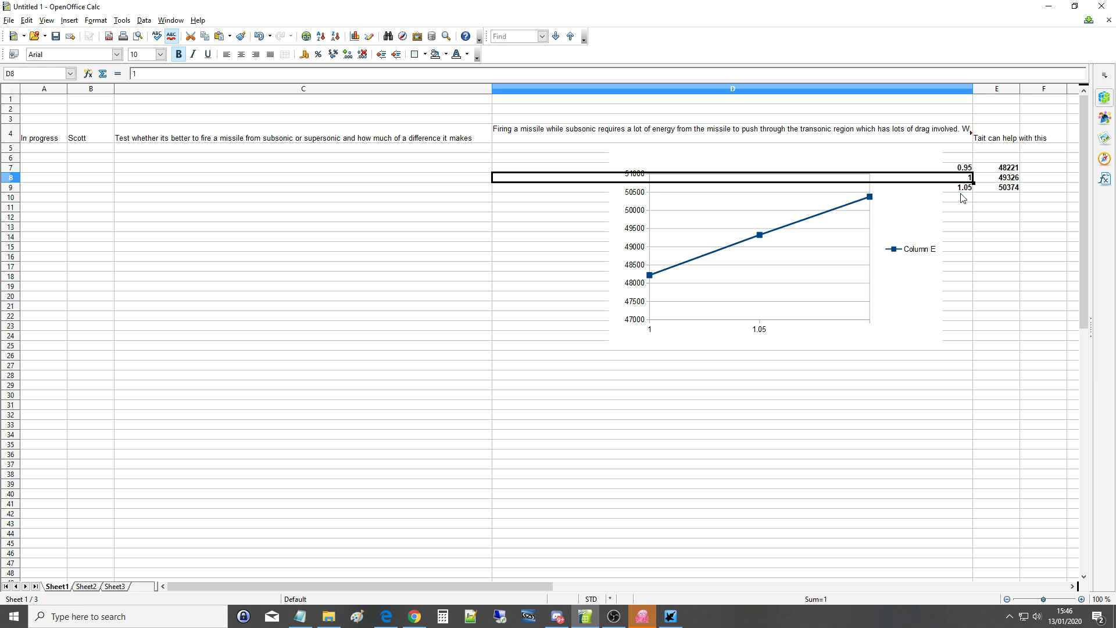
pyautogui.click(960, 200)
pyautogui.click(965, 187)
pyautogui.click(967, 209)
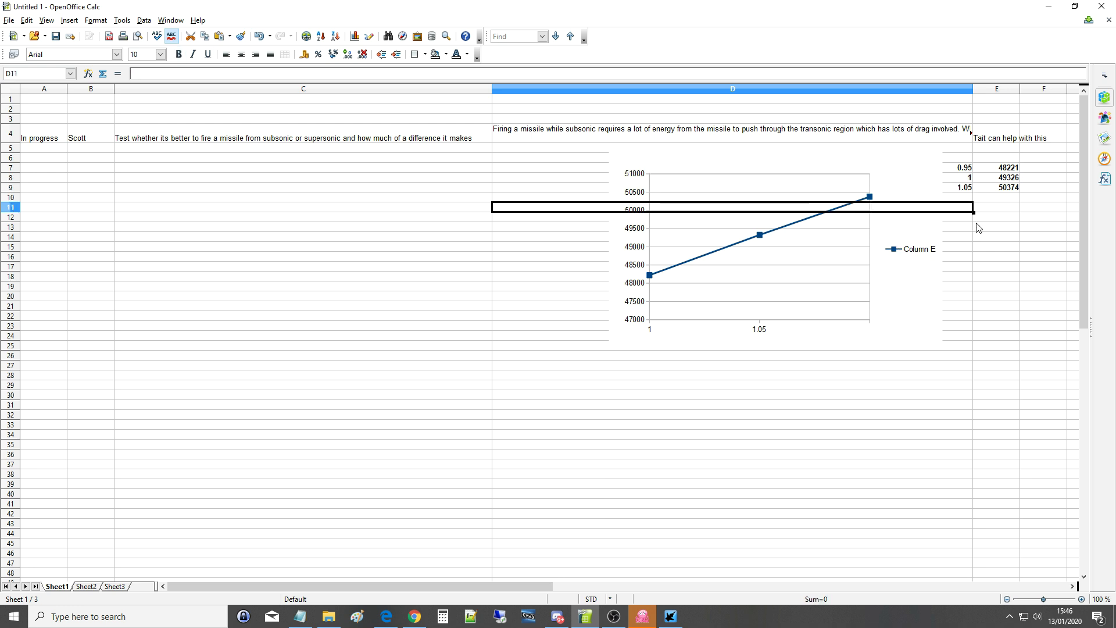
pyautogui.click(986, 213)
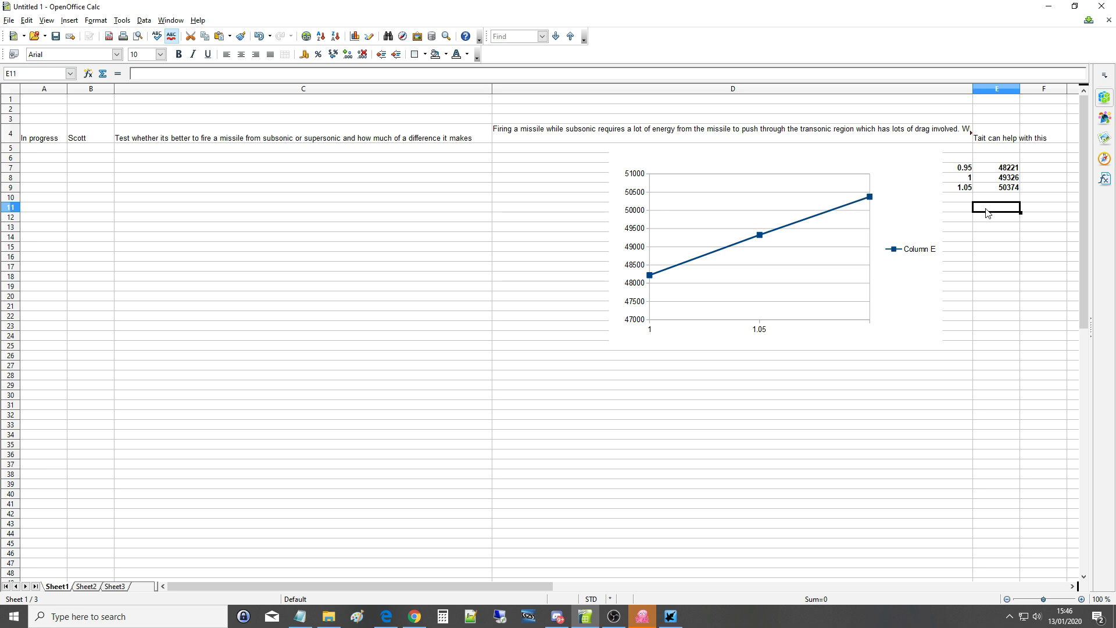